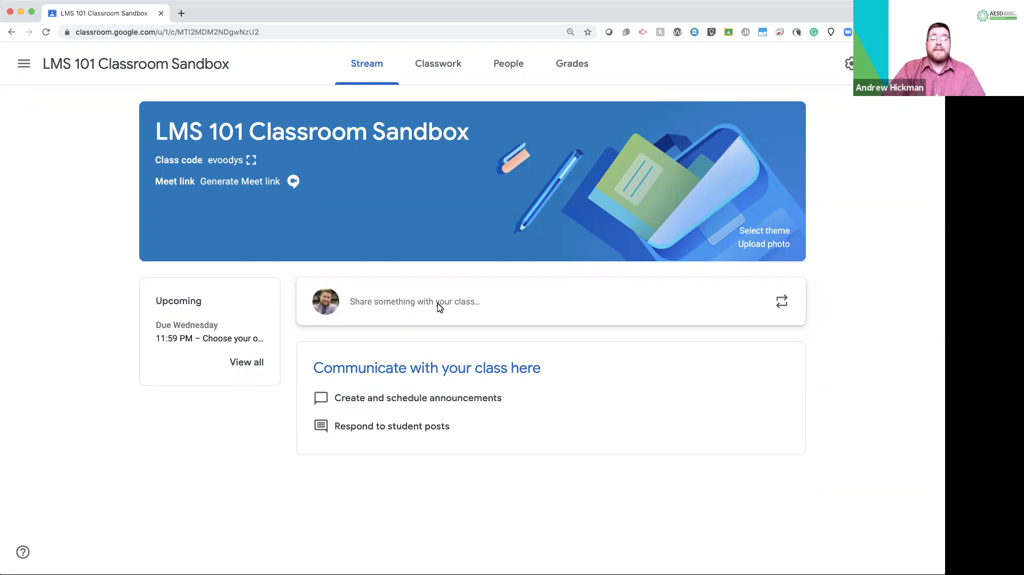
Step: Draft a class announcement reading 'Welcome to my class.' and check which classes it targets
{"action": "left_click", "coordinate": [436, 307]}
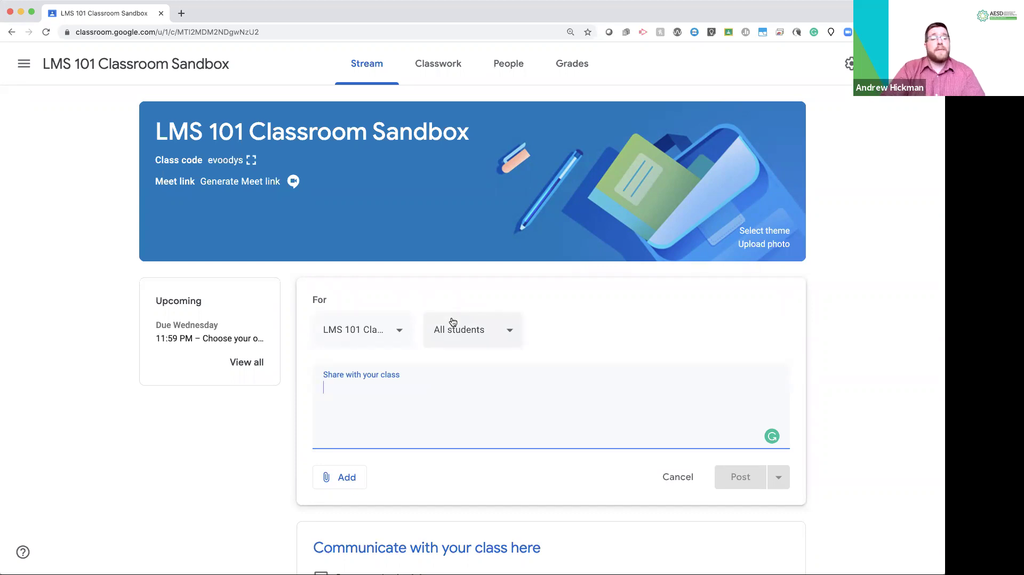
{"action": "scroll", "coordinate": [452, 322], "scroll_direction": "down", "scroll_amount": 2}
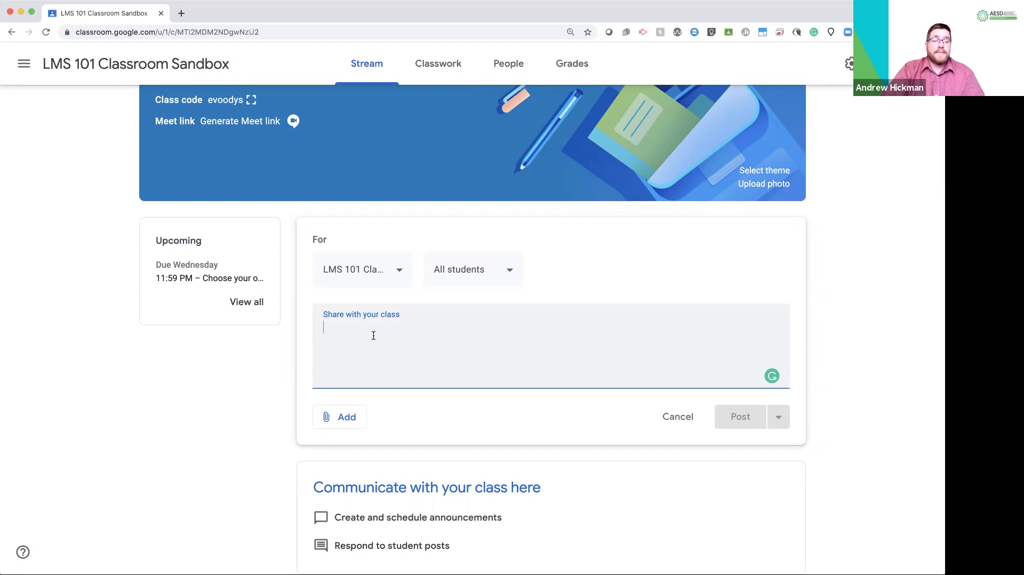
{"action": "type", "text": "Welc"}
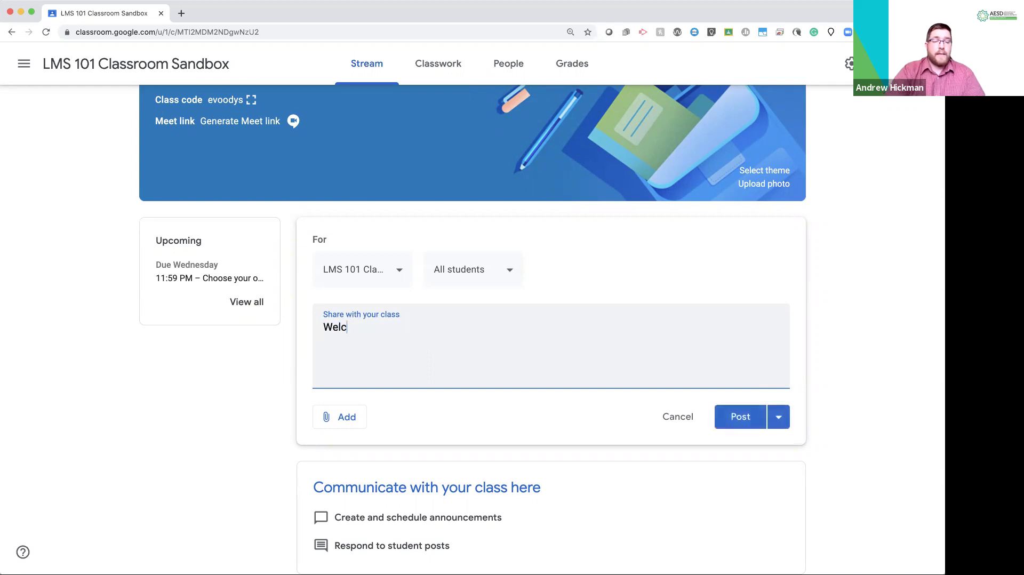
{"action": "type", "text": "ome to my class."}
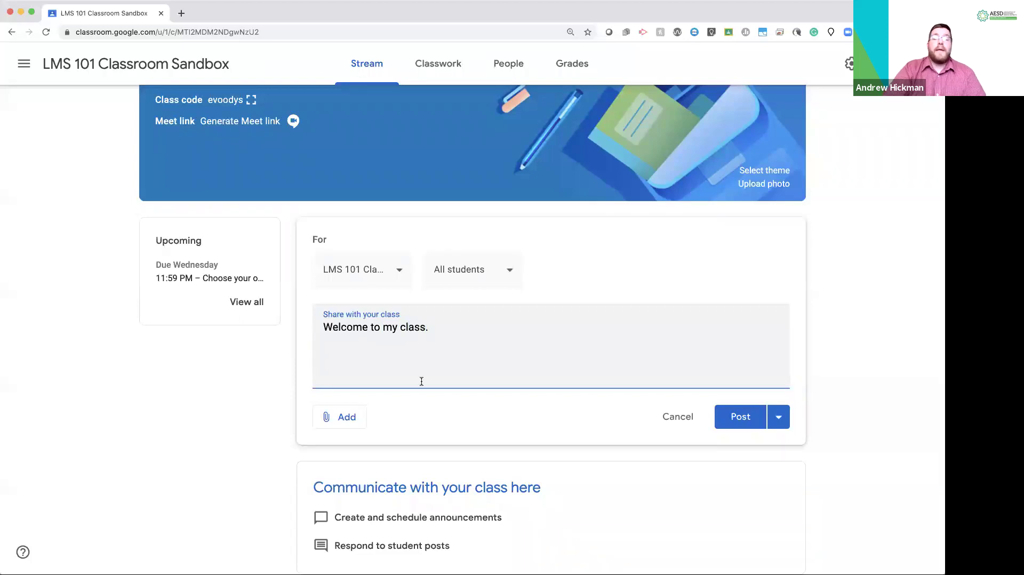
{"action": "left_click", "coordinate": [741, 416]}
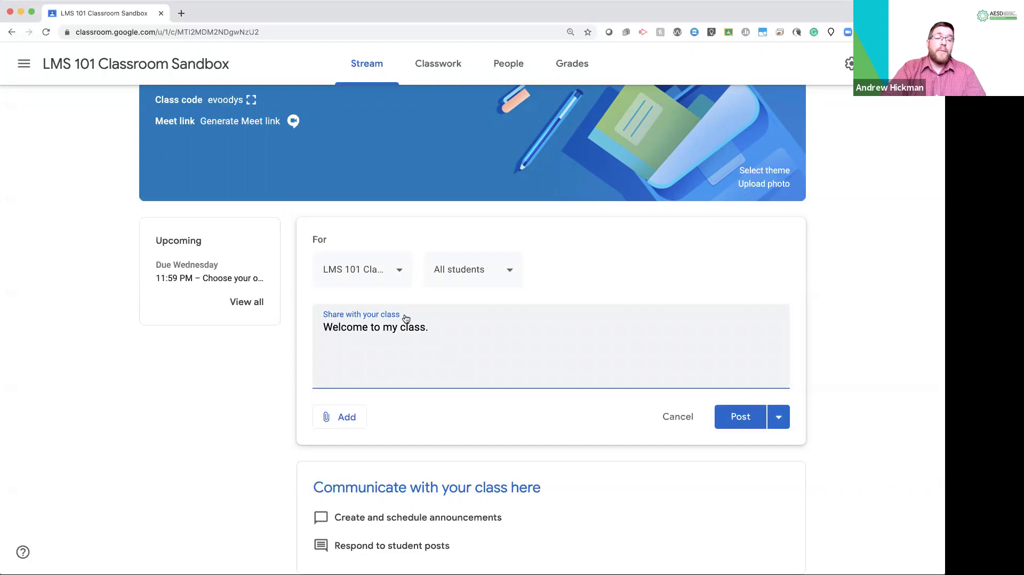
{"action": "left_click", "coordinate": [399, 271]}
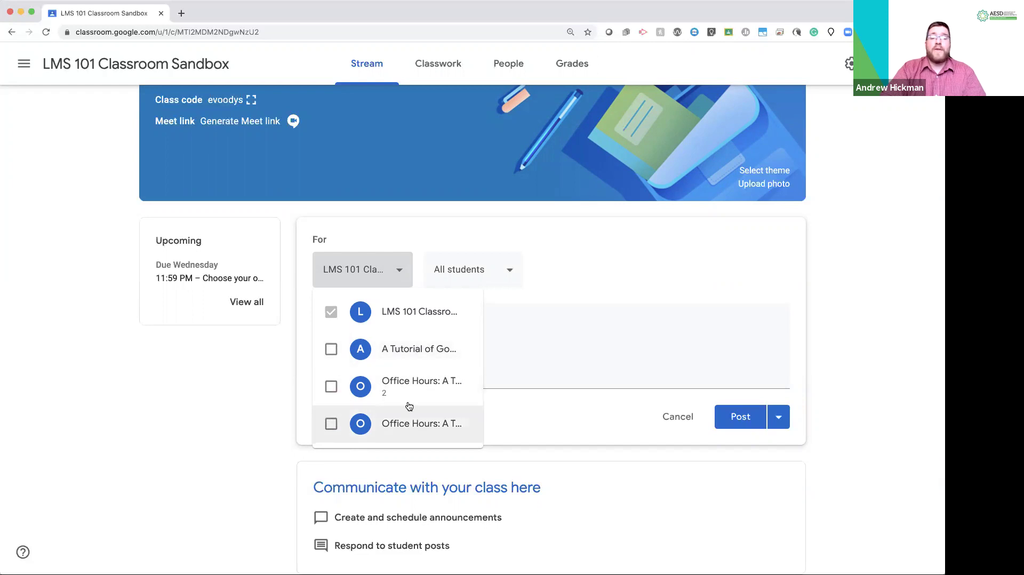
{"action": "left_click", "coordinate": [520, 415]}
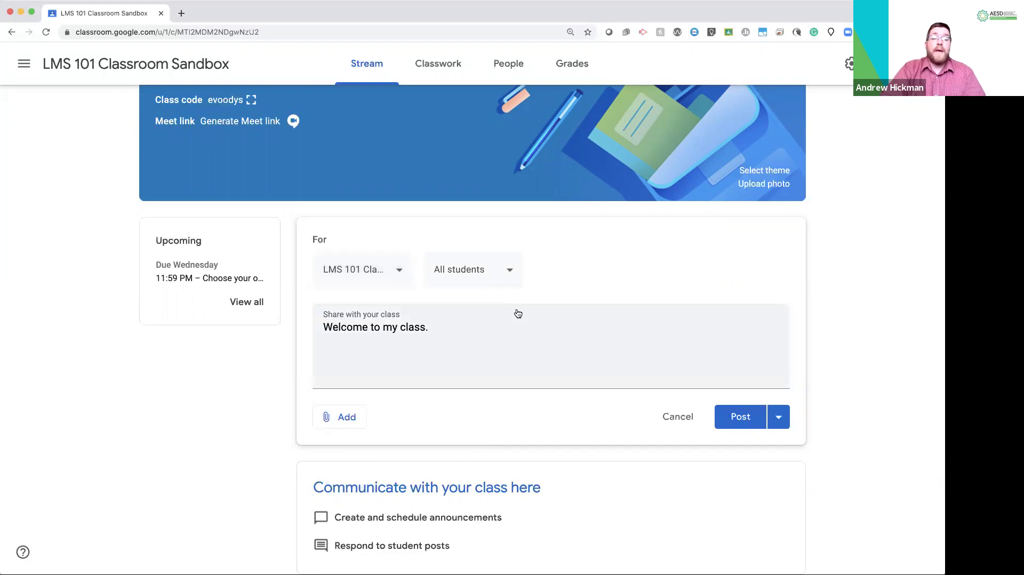
{"action": "left_click", "coordinate": [406, 272]}
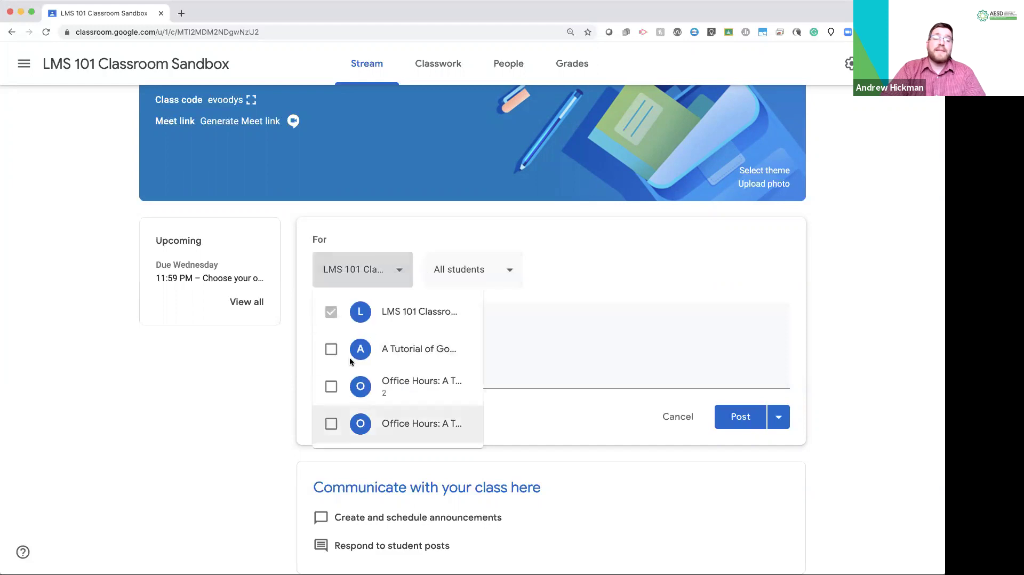
{"action": "left_click", "coordinate": [538, 398]}
{"action": "left_click", "coordinate": [506, 269]}
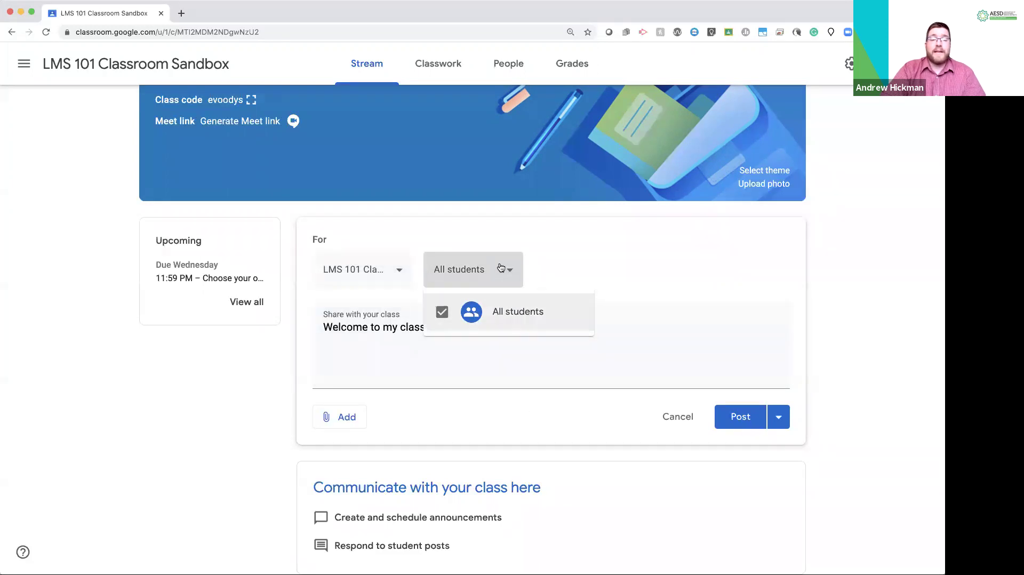
{"action": "left_click", "coordinate": [506, 411]}
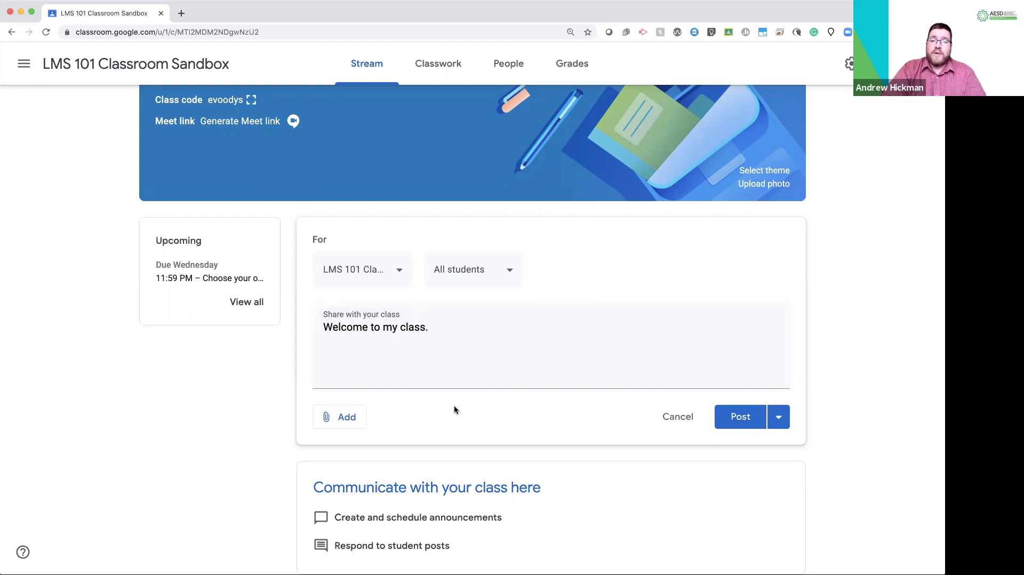
{"action": "left_click", "coordinate": [344, 424]}
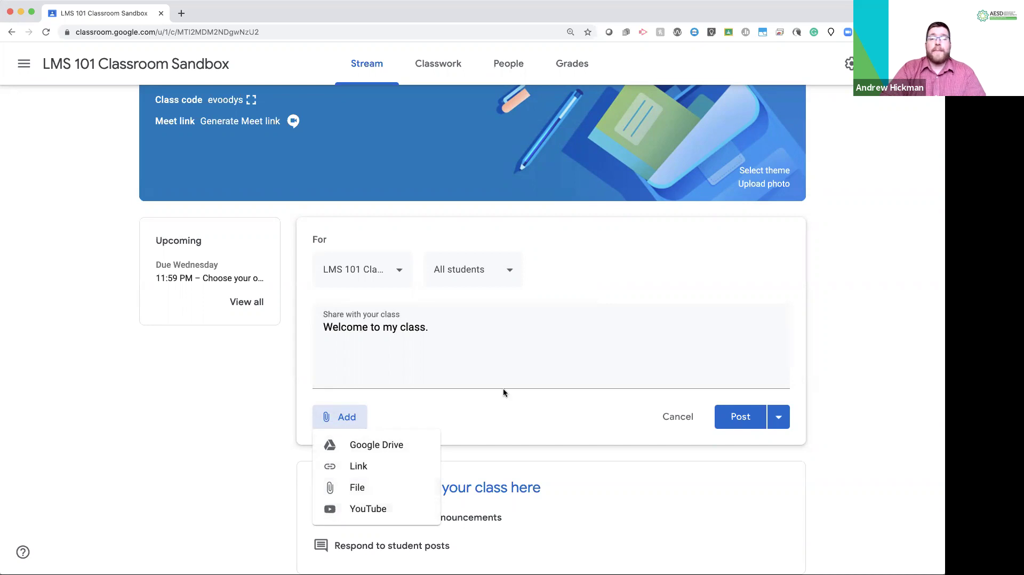
{"action": "left_click", "coordinate": [519, 352]}
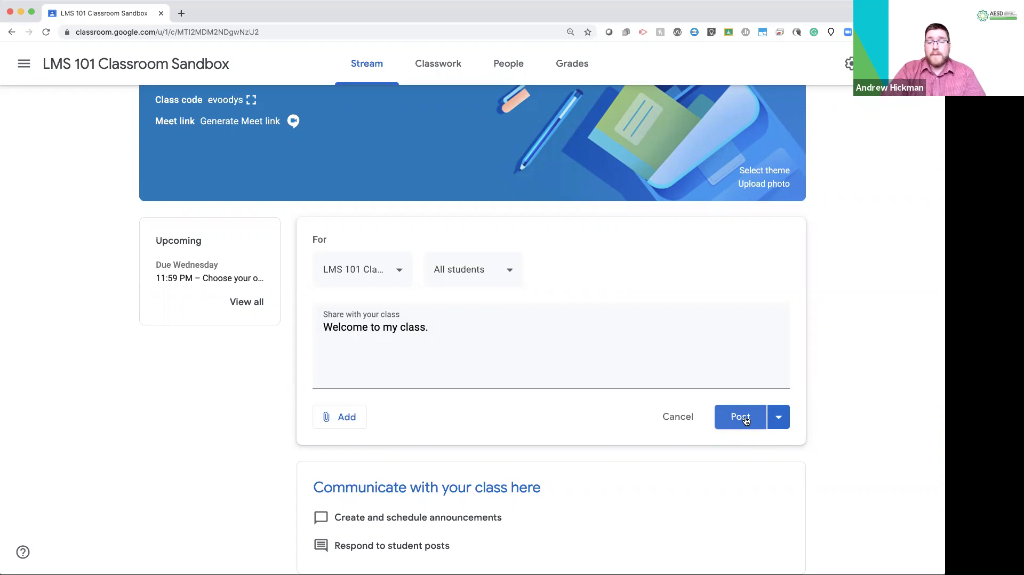
Step: Schedule the 'Welcome to my class.' post for Aug 18, 8:00 AM, and view it under Saved announcements
{"action": "left_click", "coordinate": [782, 416]}
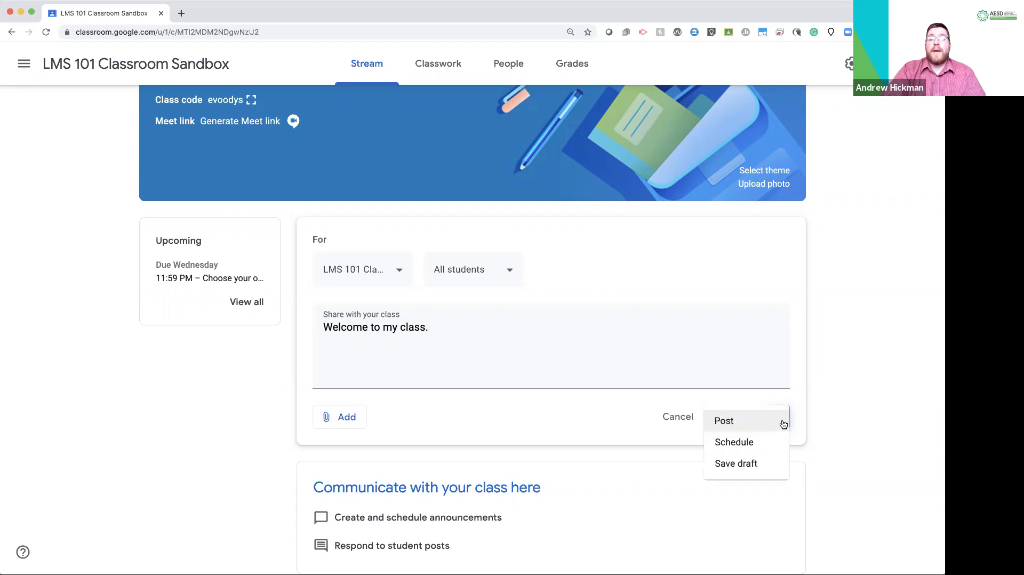
{"action": "left_click", "coordinate": [743, 446]}
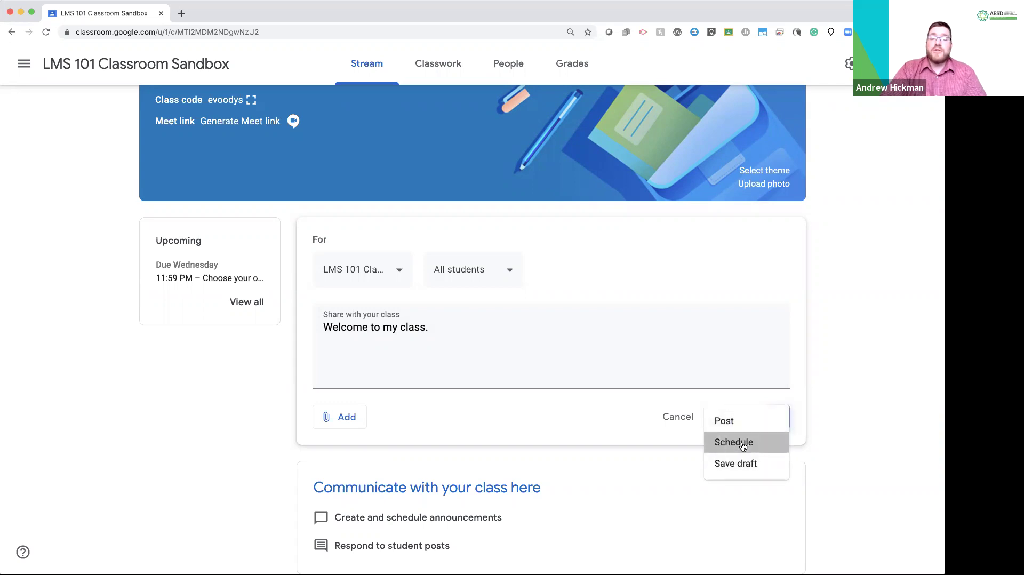
{"action": "left_click", "coordinate": [510, 288]}
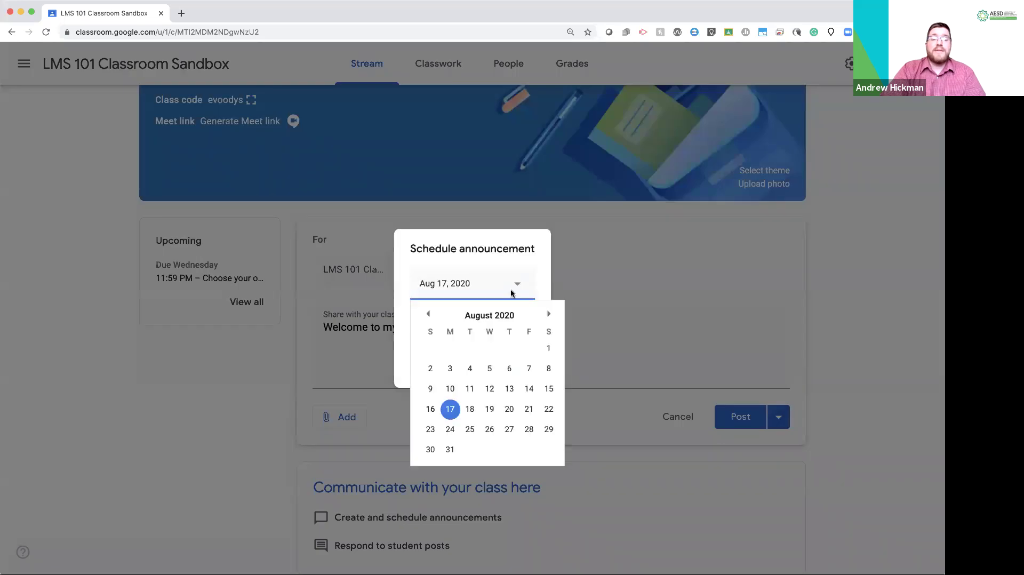
{"action": "left_click", "coordinate": [469, 409]}
{"action": "left_click", "coordinate": [520, 369]}
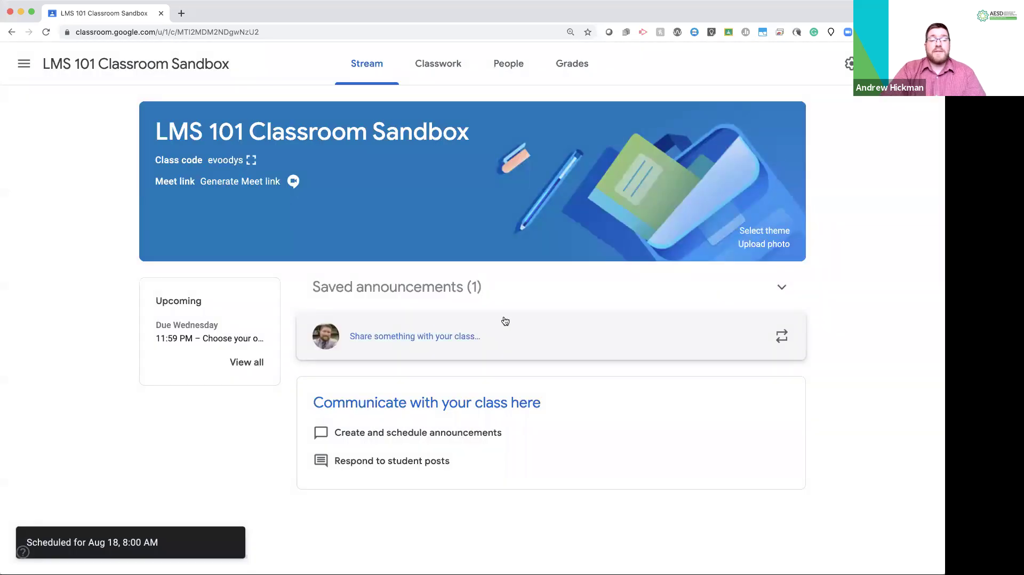
{"action": "left_click", "coordinate": [775, 286]}
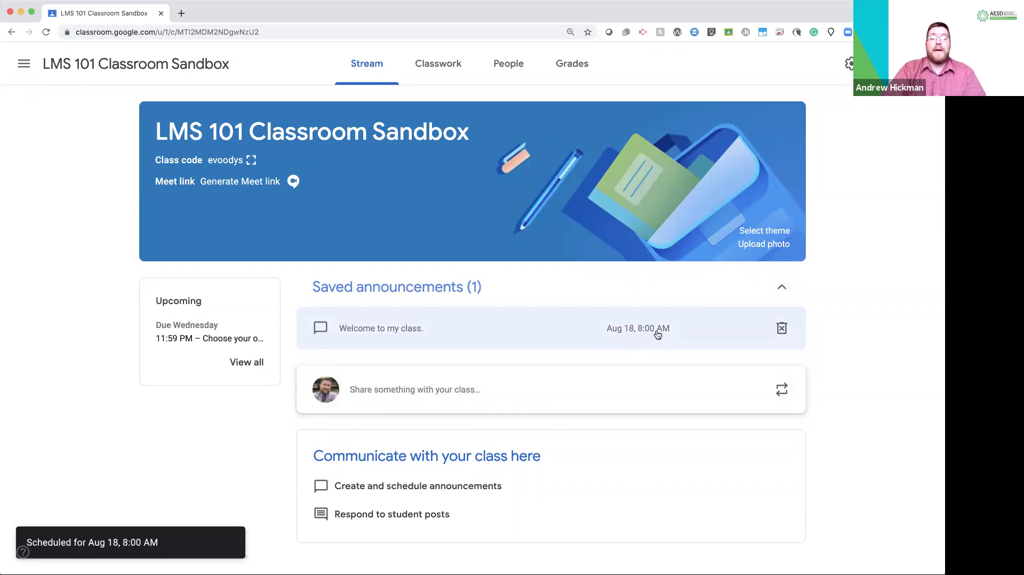
Step: Remove the Aug 18 schedule from the saved welcome announcement and post it immediately
{"action": "left_click", "coordinate": [383, 328]}
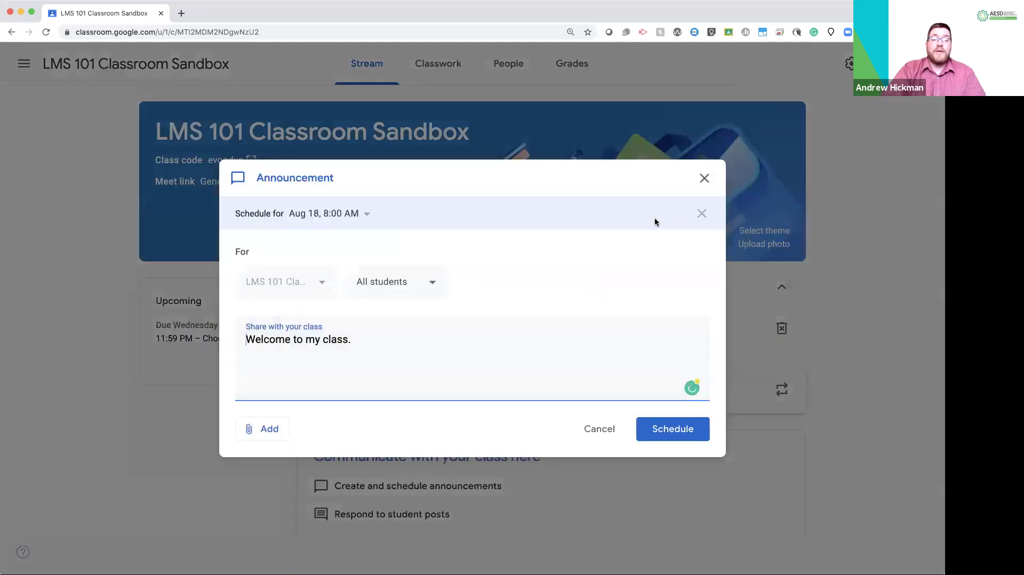
{"action": "left_click", "coordinate": [700, 214]}
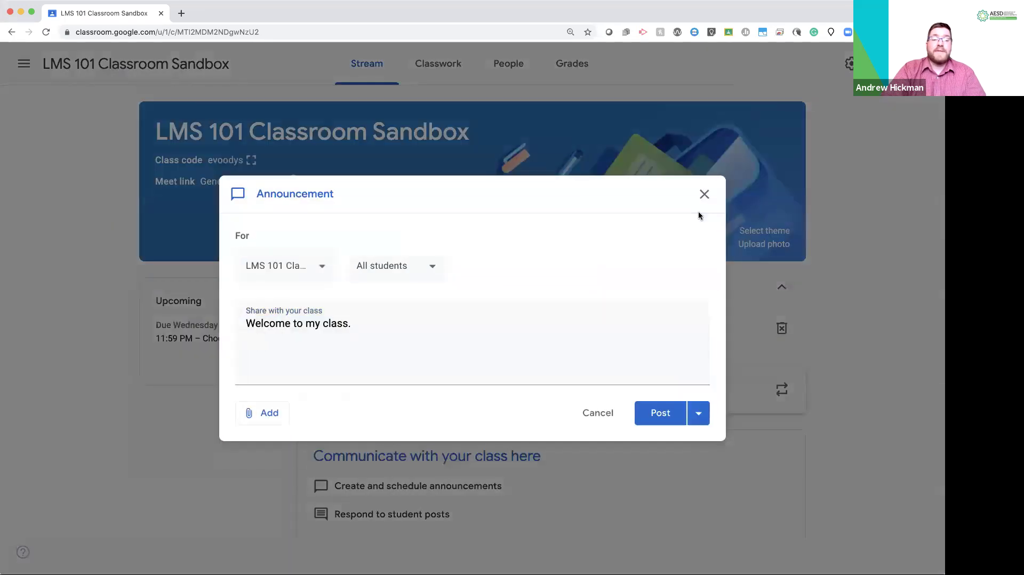
{"action": "left_click", "coordinate": [656, 413]}
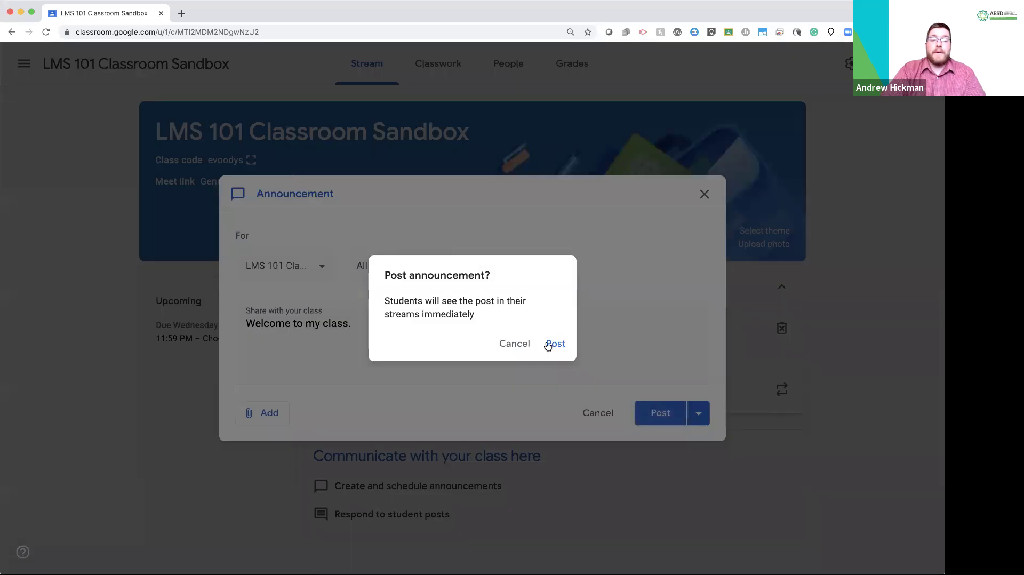
{"action": "left_click", "coordinate": [553, 344]}
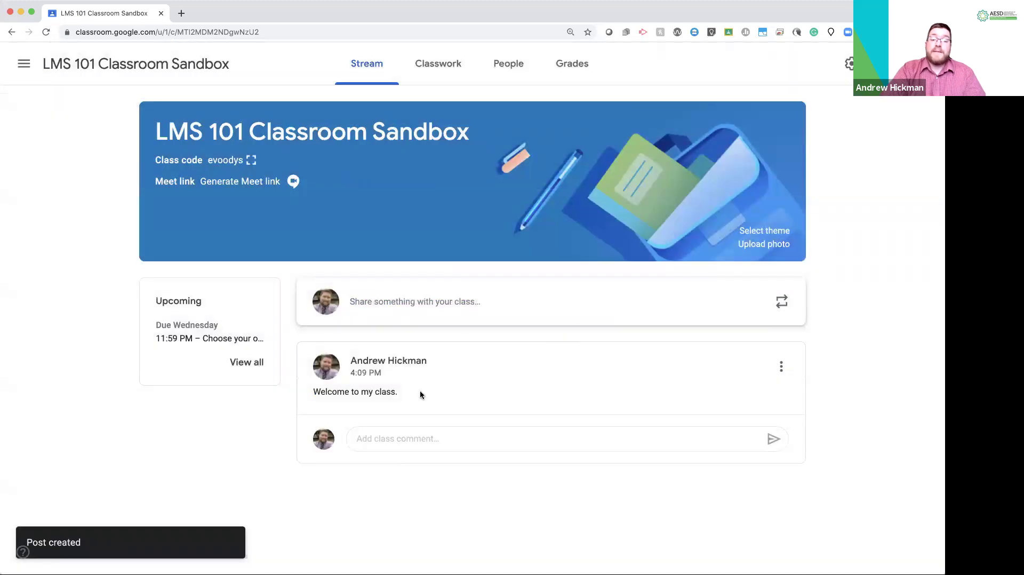
{"action": "left_click", "coordinate": [781, 367]}
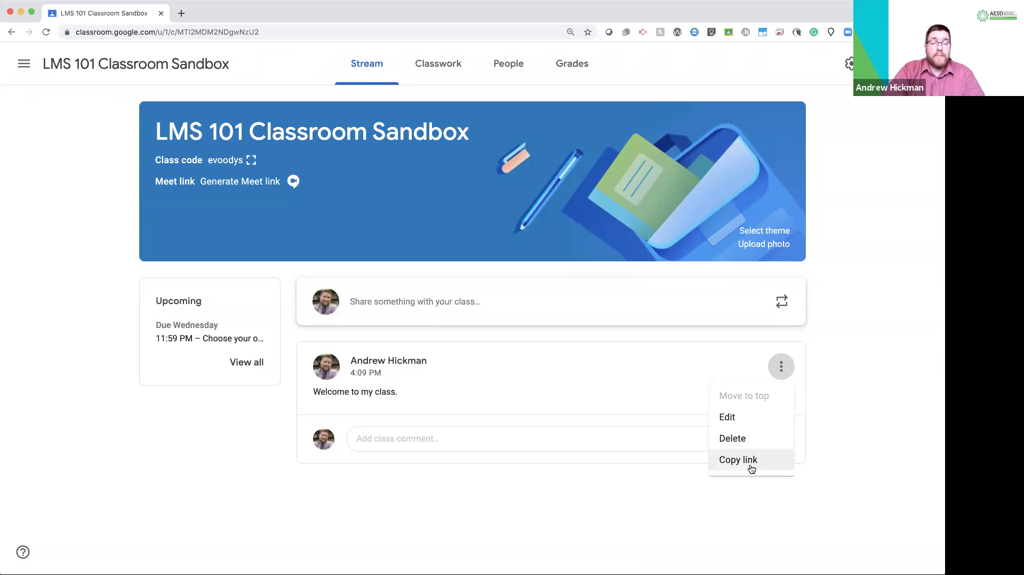
Step: Close the welcome post's options menu without choosing any option
{"action": "left_click", "coordinate": [832, 409]}
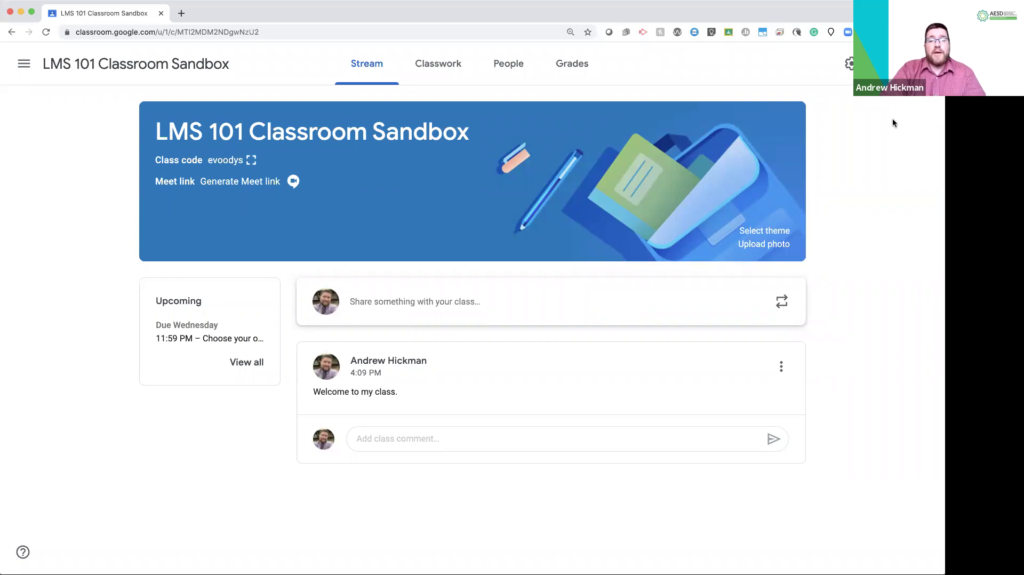
Step: Try switching stream permissions to students comment-only, then teachers-only, and close Class settings
{"action": "left_click", "coordinate": [849, 63]}
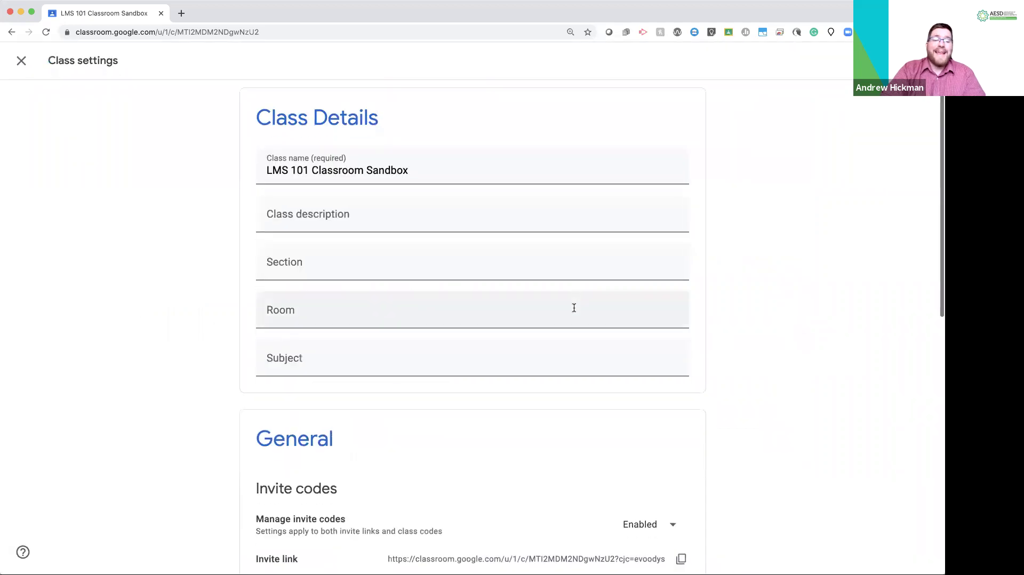
{"action": "scroll", "coordinate": [574, 307], "scroll_direction": "down", "scroll_amount": 6}
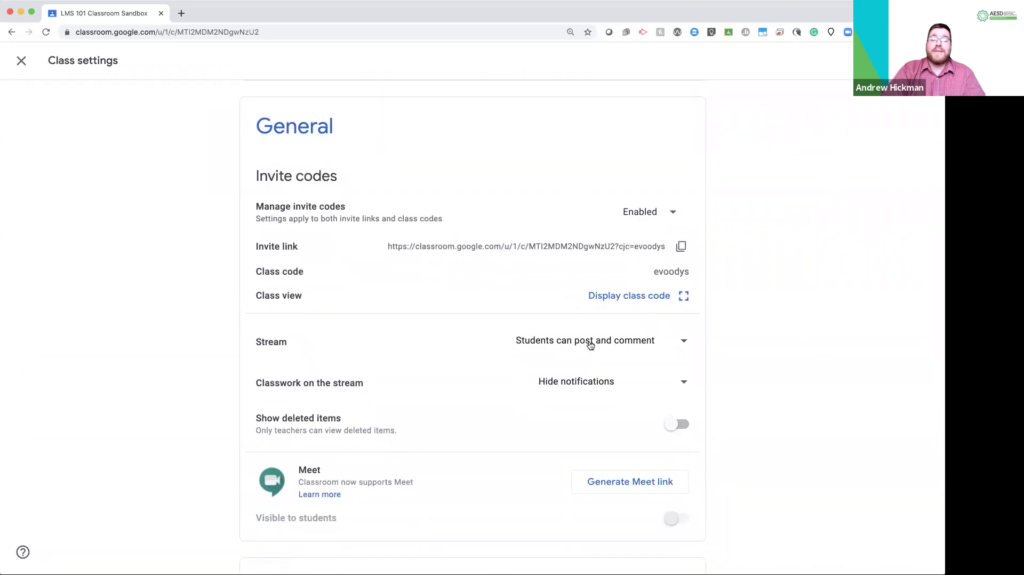
{"action": "left_click", "coordinate": [682, 342]}
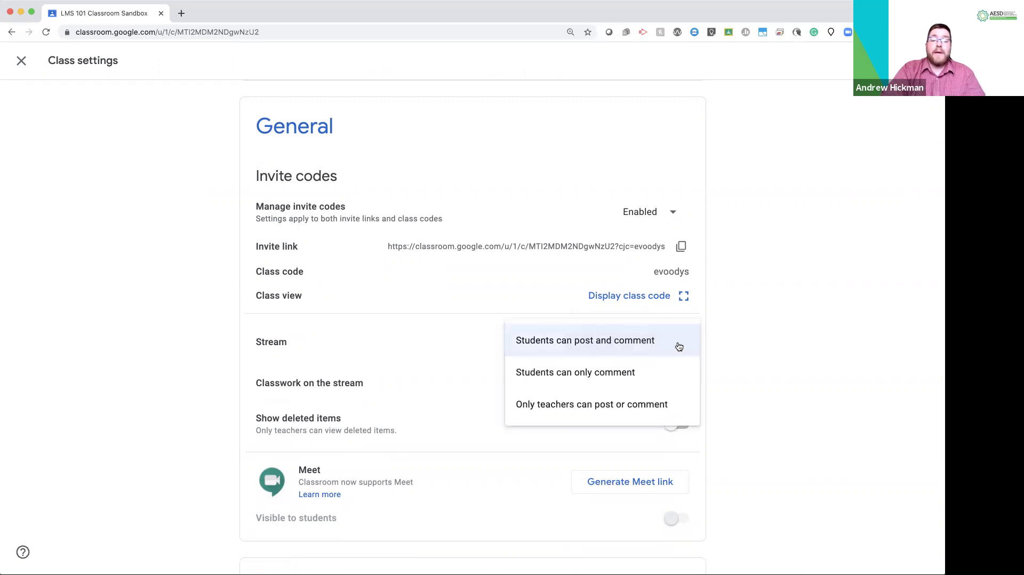
{"action": "left_click", "coordinate": [602, 384]}
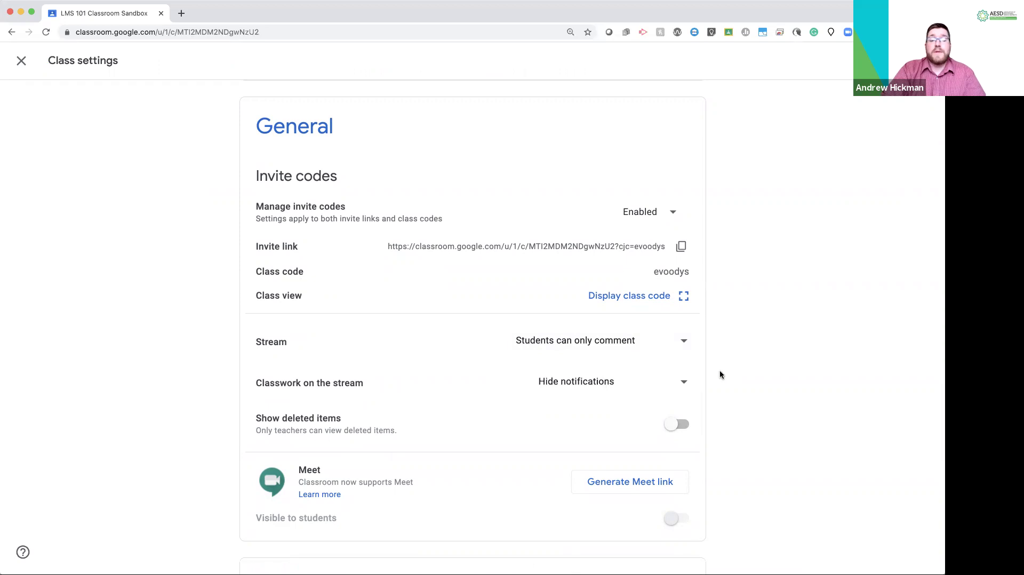
{"action": "left_click", "coordinate": [683, 340]}
{"action": "left_click", "coordinate": [636, 373]}
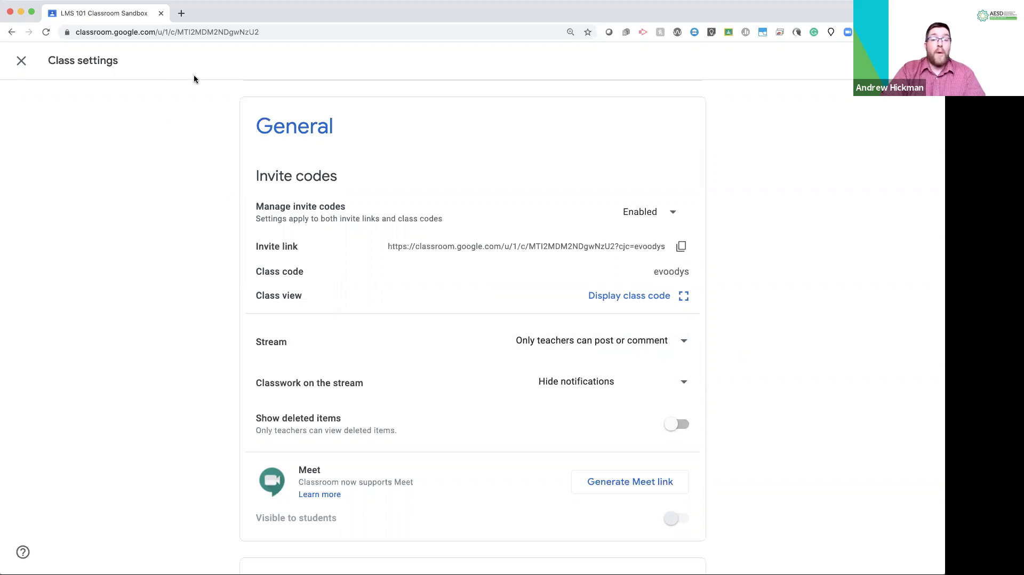
{"action": "left_click", "coordinate": [21, 61]}
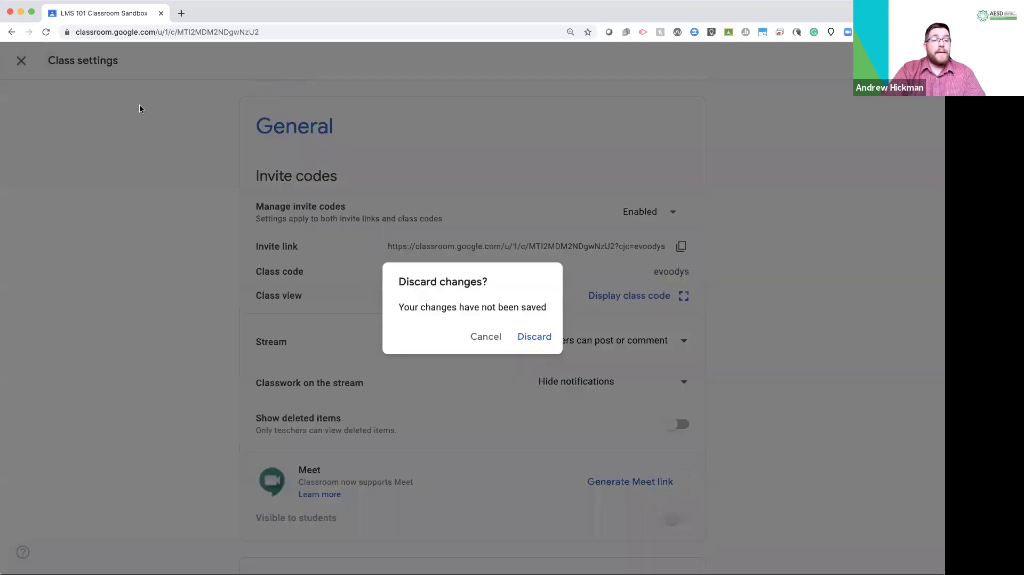
Step: Discard the unsaved settings changes and switch to the Office Hours afternoon class
{"action": "left_click", "coordinate": [528, 336]}
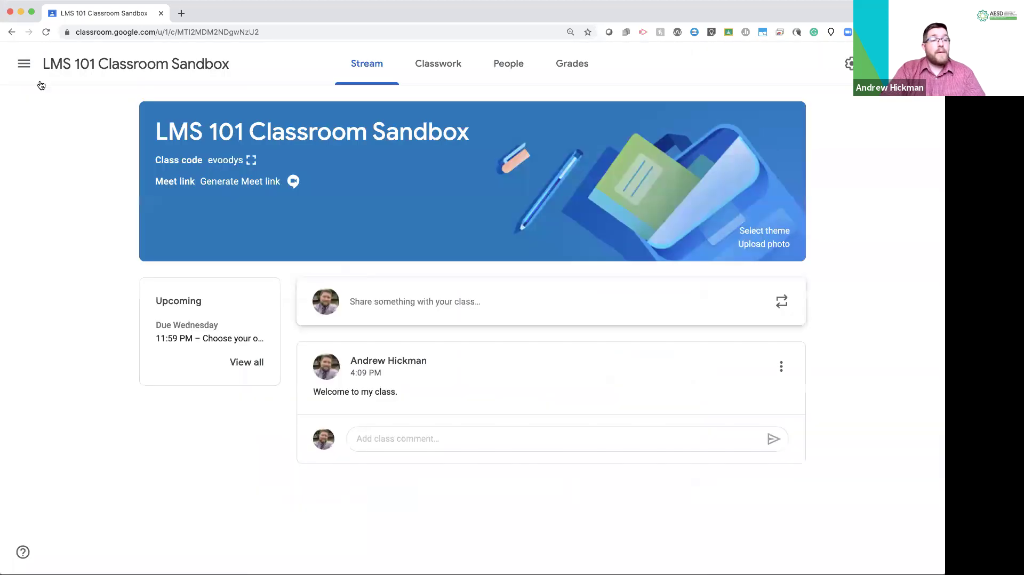
{"action": "left_click", "coordinate": [24, 62]}
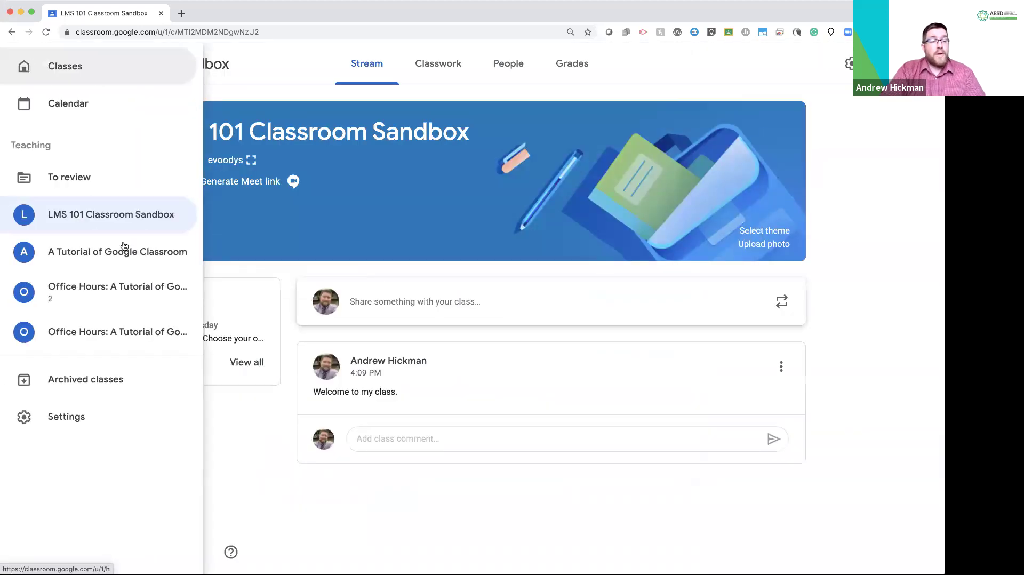
{"action": "left_click", "coordinate": [119, 293]}
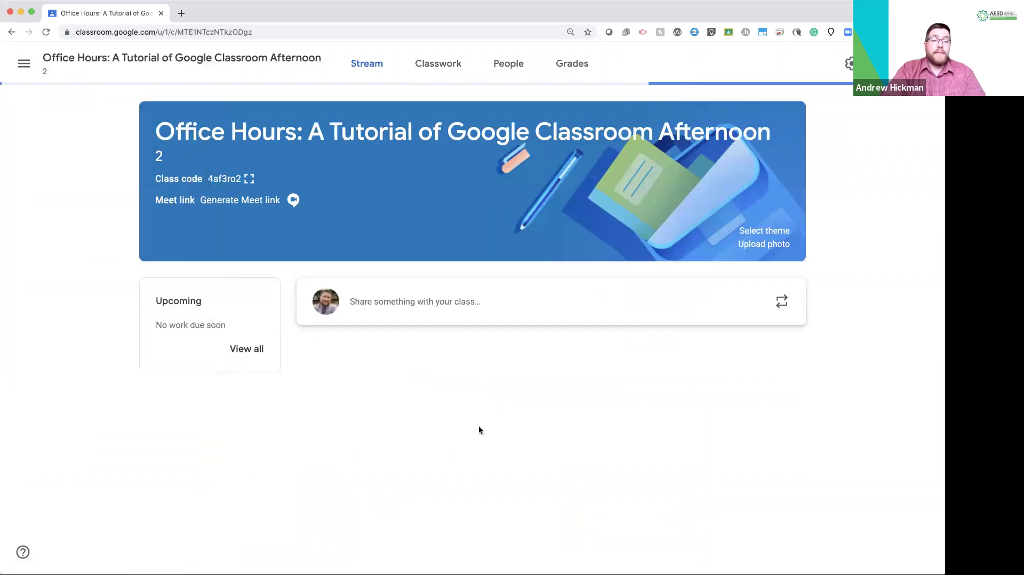
Step: Move the student post 'I got in....' to the top of the stream
{"action": "scroll", "coordinate": [532, 426], "scroll_direction": "down", "scroll_amount": 8}
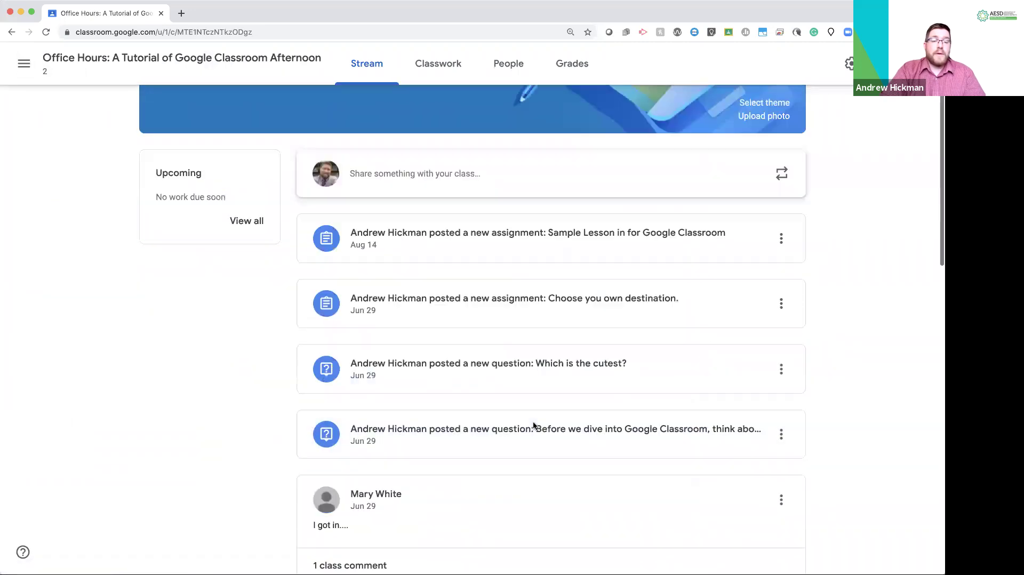
{"action": "scroll", "coordinate": [533, 425], "scroll_direction": "up", "scroll_amount": 1}
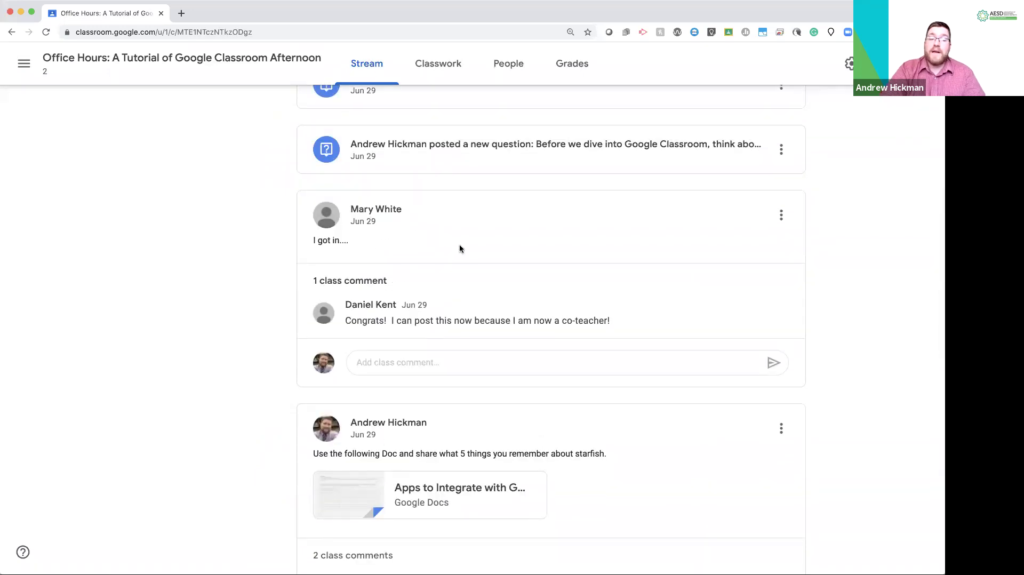
{"action": "left_click", "coordinate": [782, 216]}
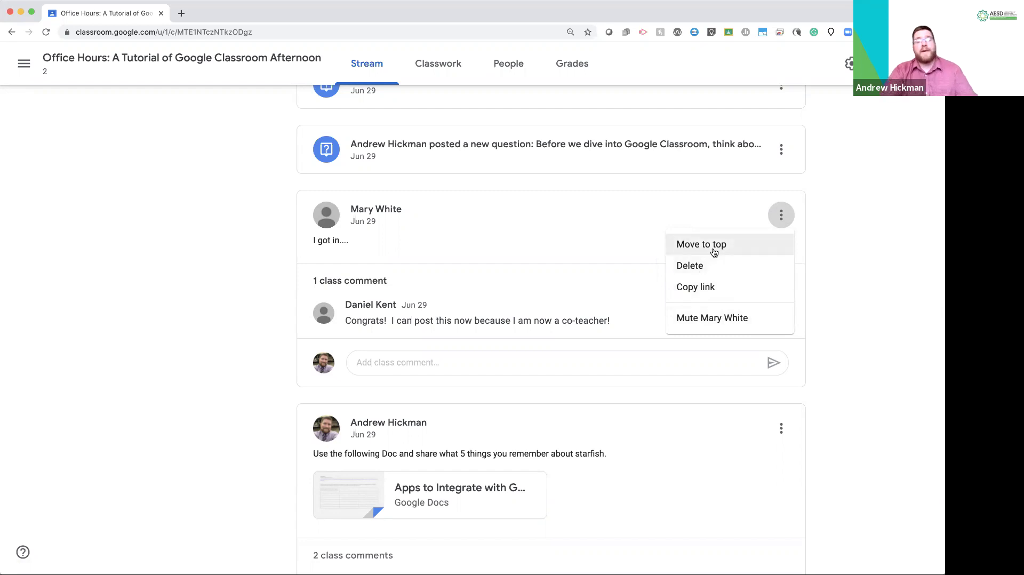
{"action": "scroll", "coordinate": [685, 250], "scroll_direction": "up", "scroll_amount": 8}
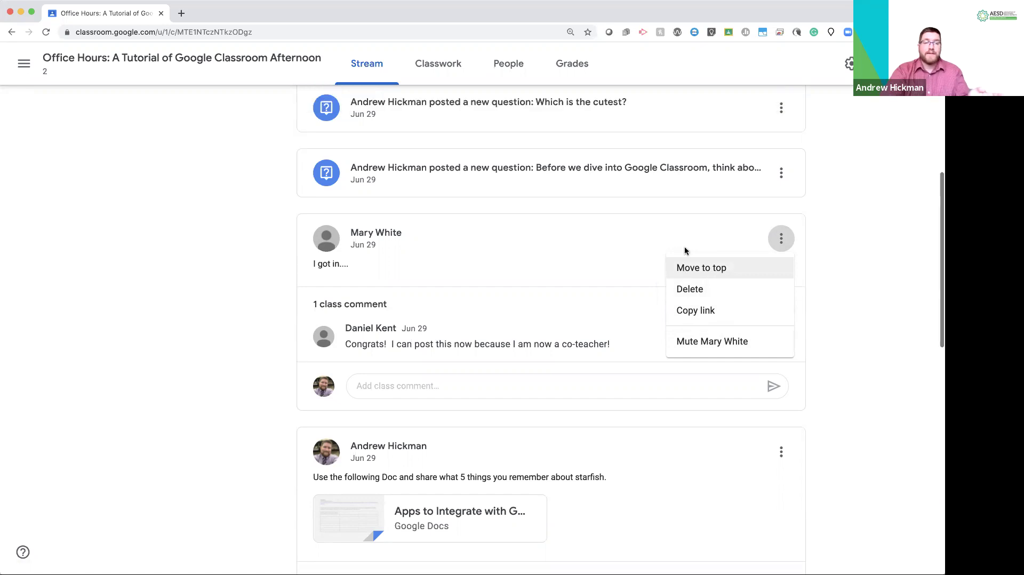
{"action": "scroll", "coordinate": [685, 250], "scroll_direction": "down", "scroll_amount": 5}
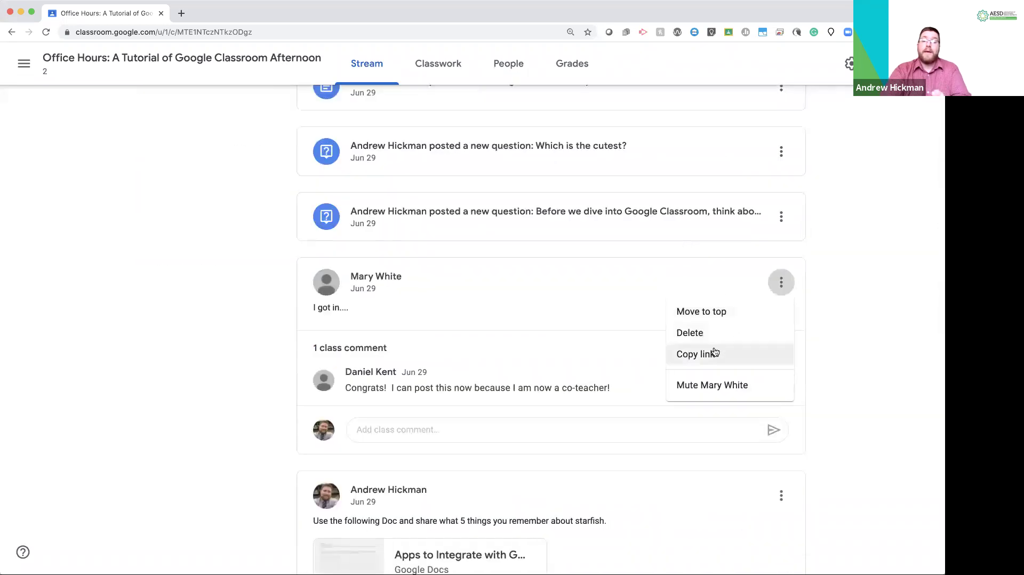
{"action": "left_click", "coordinate": [701, 315]}
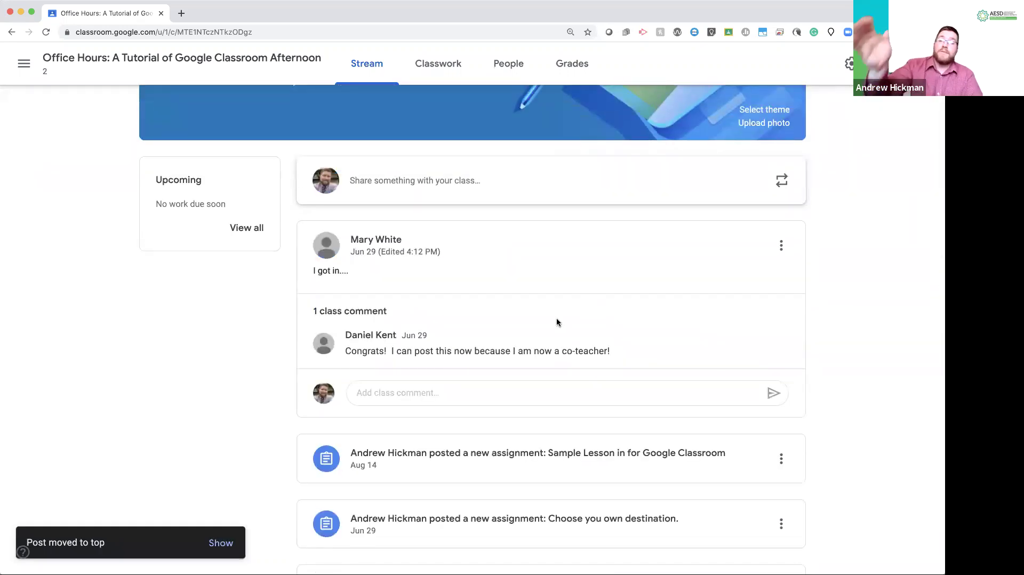
{"action": "scroll", "coordinate": [557, 322], "scroll_direction": "up", "scroll_amount": 3}
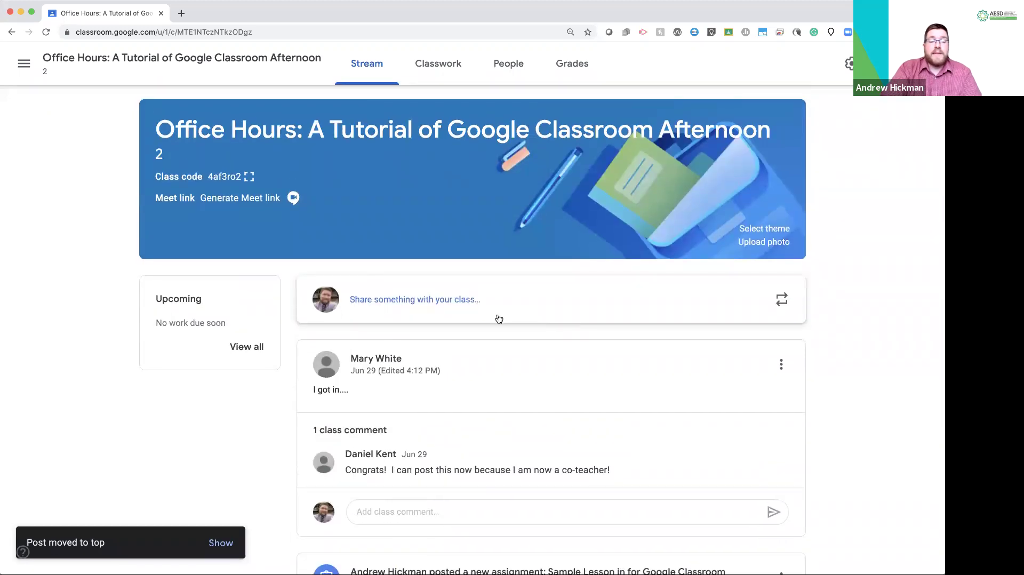
{"action": "scroll", "coordinate": [499, 318], "scroll_direction": "down", "scroll_amount": 5}
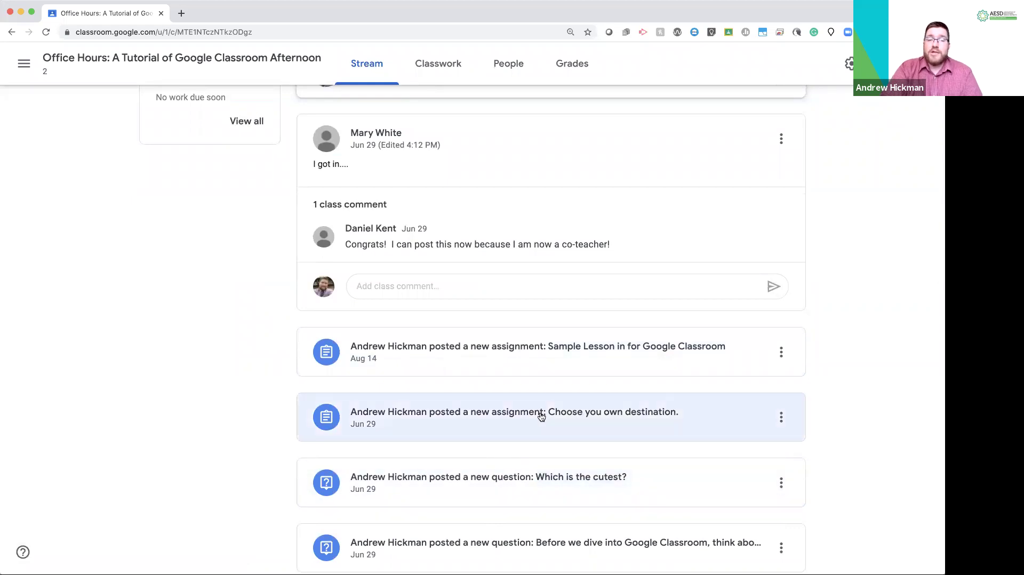
Step: Set 'Classwork on the stream' to Hide notifications in the Office Hours class settings
{"action": "left_click", "coordinate": [849, 63]}
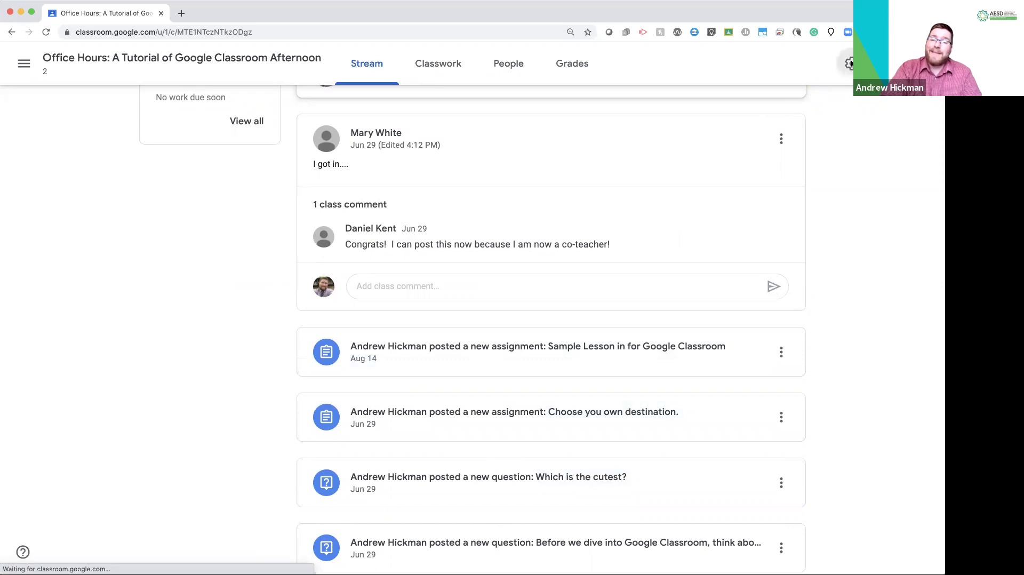
{"action": "scroll", "coordinate": [748, 157], "scroll_direction": "down", "scroll_amount": 3}
{"action": "scroll", "coordinate": [747, 156], "scroll_direction": "down", "scroll_amount": 3}
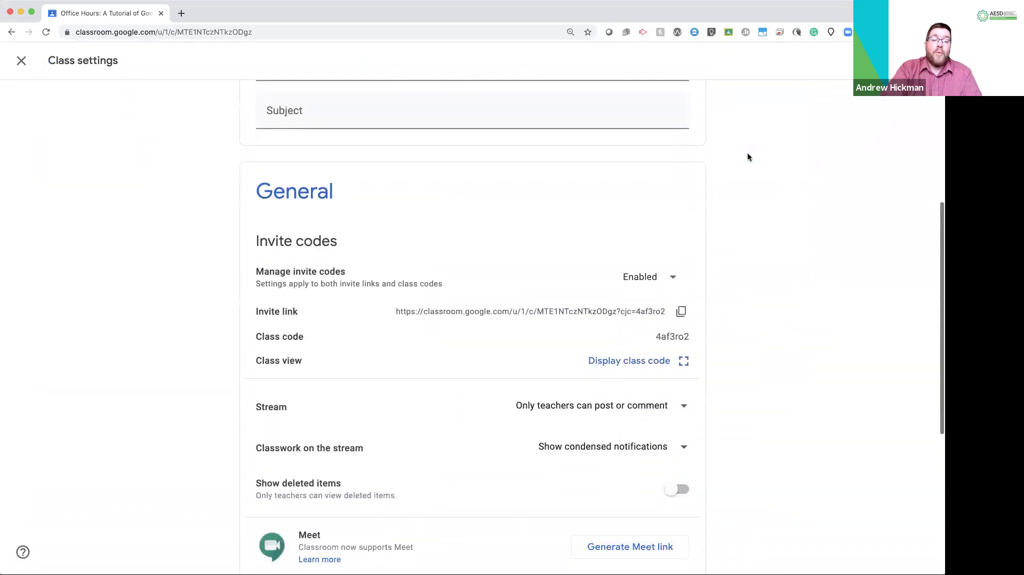
{"action": "scroll", "coordinate": [571, 397], "scroll_direction": "down", "scroll_amount": 2}
{"action": "left_click", "coordinate": [607, 399]}
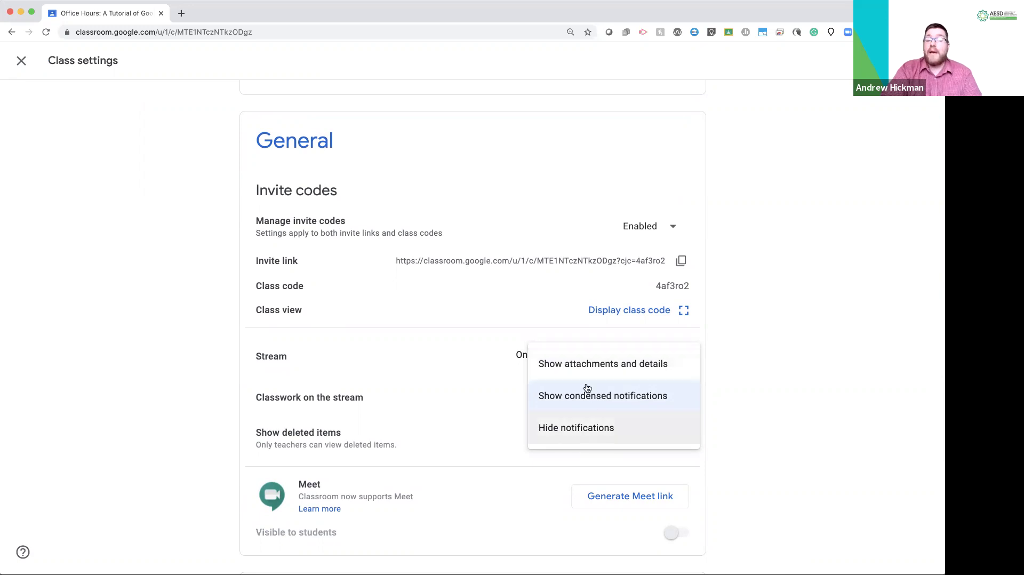
{"action": "left_click", "coordinate": [596, 429]}
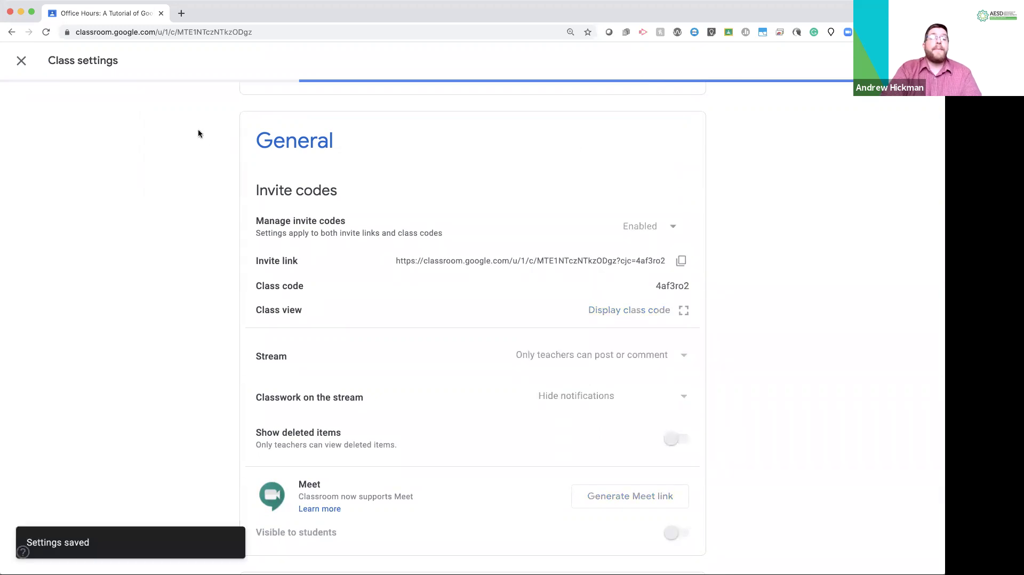
{"action": "scroll", "coordinate": [274, 208], "scroll_direction": "up", "scroll_amount": 2}
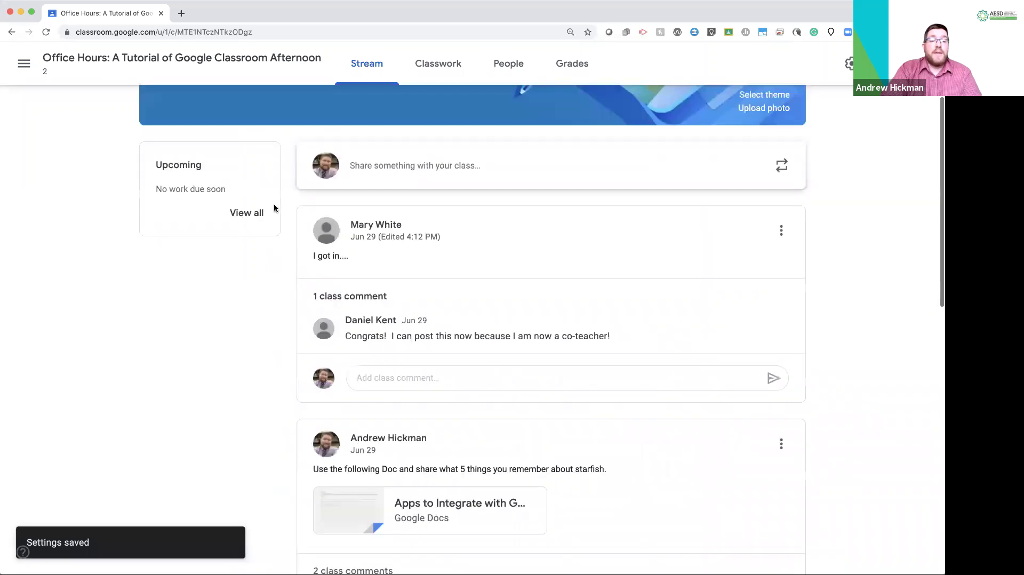
{"action": "scroll", "coordinate": [274, 208], "scroll_direction": "down", "scroll_amount": 3}
{"action": "scroll", "coordinate": [274, 208], "scroll_direction": "down", "scroll_amount": 10}
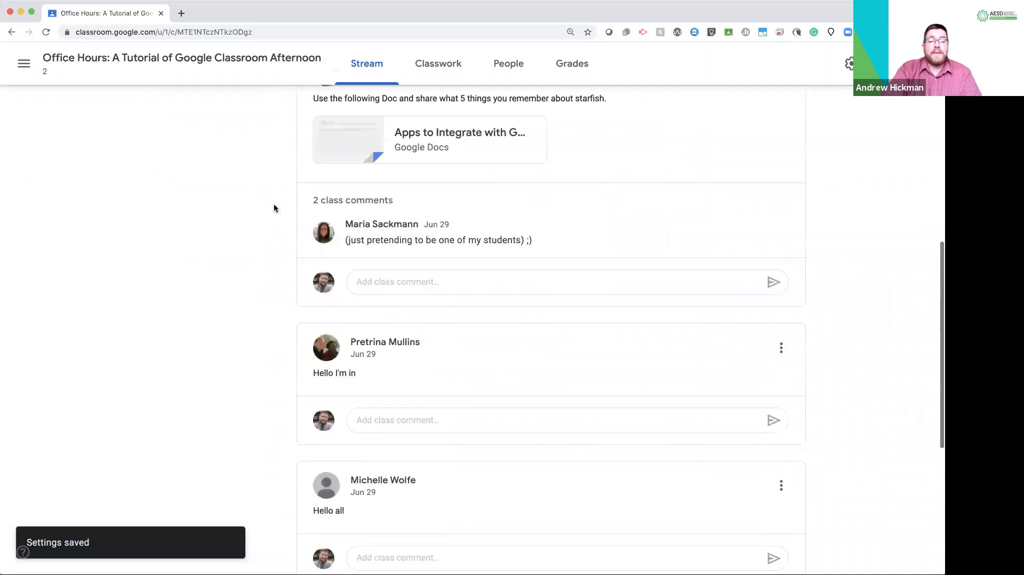
{"action": "scroll", "coordinate": [274, 208], "scroll_direction": "down", "scroll_amount": 2}
{"action": "scroll", "coordinate": [275, 208], "scroll_direction": "up", "scroll_amount": 15}
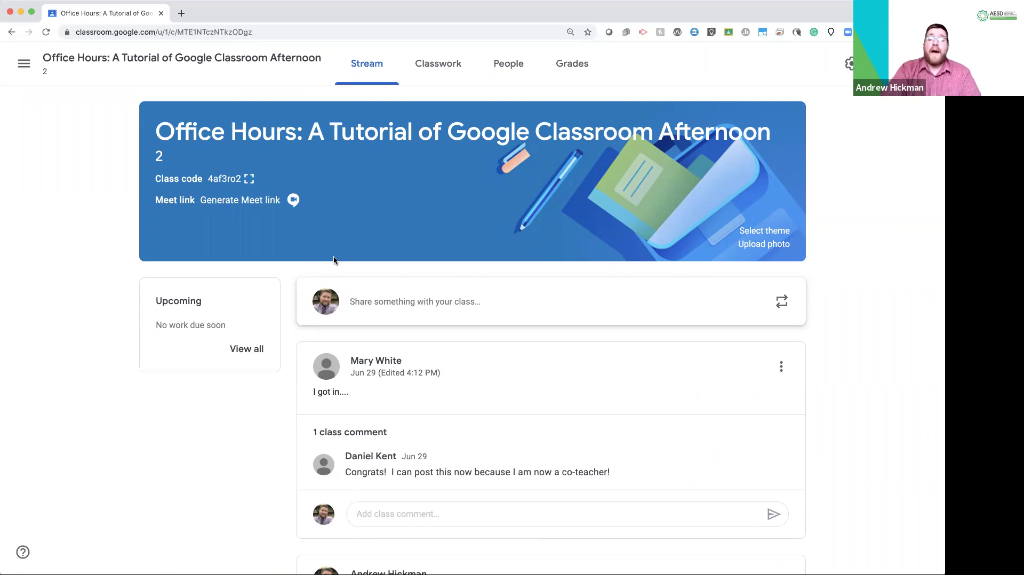
Step: Apply the dark blue quill-and-flag theme from the English & History gallery as the class banner
{"action": "left_click", "coordinate": [764, 232]}
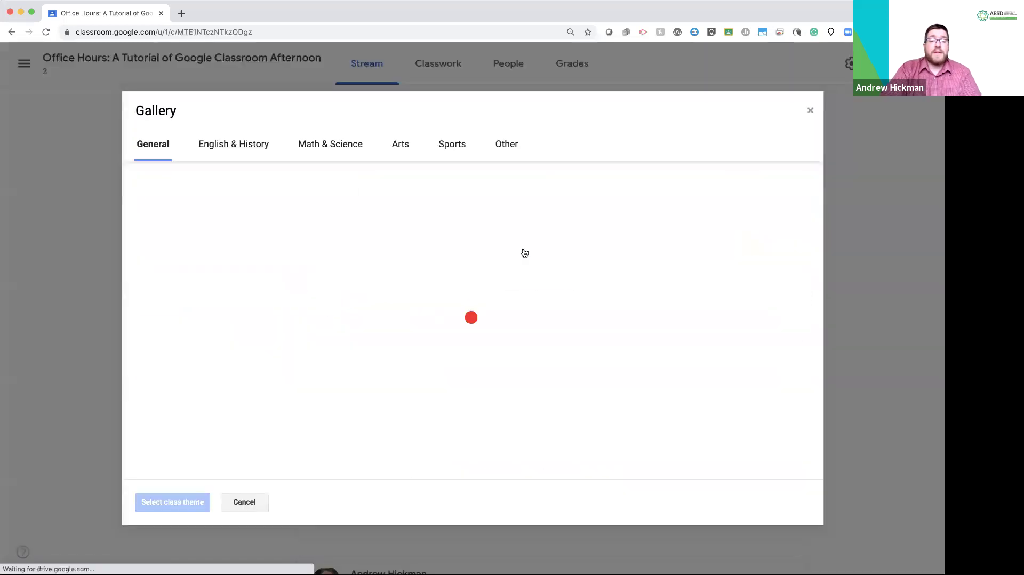
{"action": "left_click", "coordinate": [396, 144]}
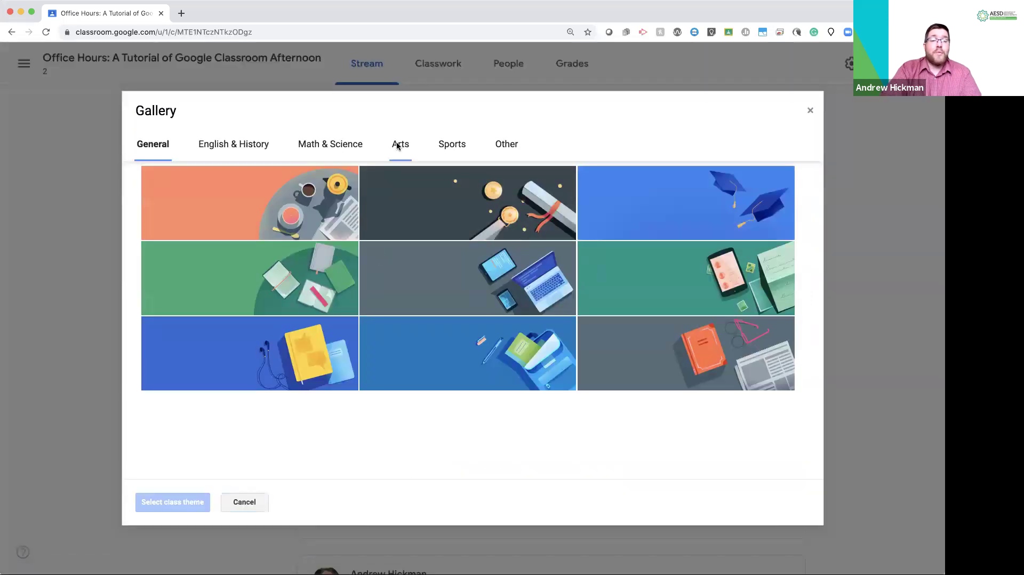
{"action": "left_click", "coordinate": [452, 145]}
{"action": "left_click", "coordinate": [505, 145]}
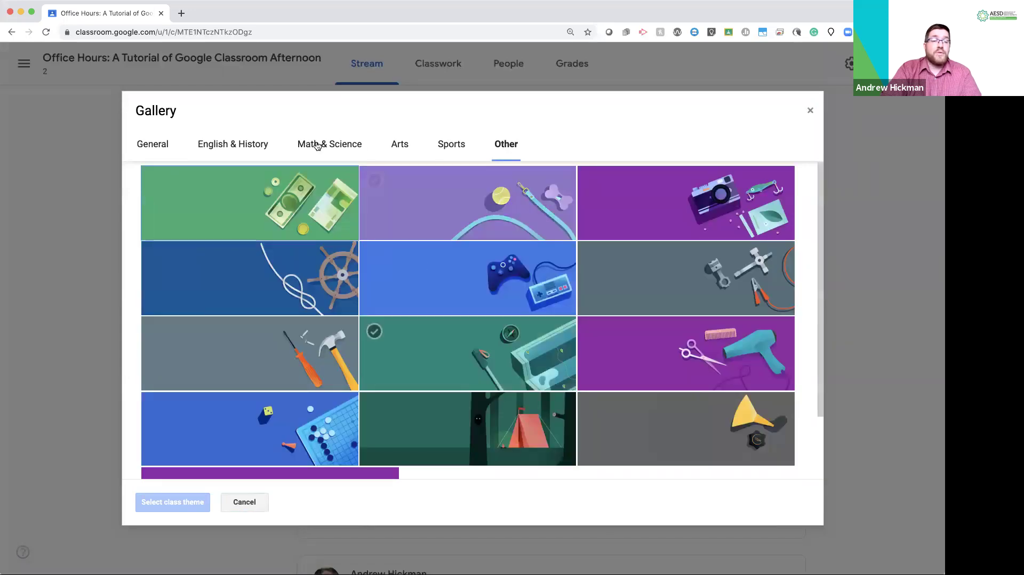
{"action": "left_click", "coordinate": [213, 144]}
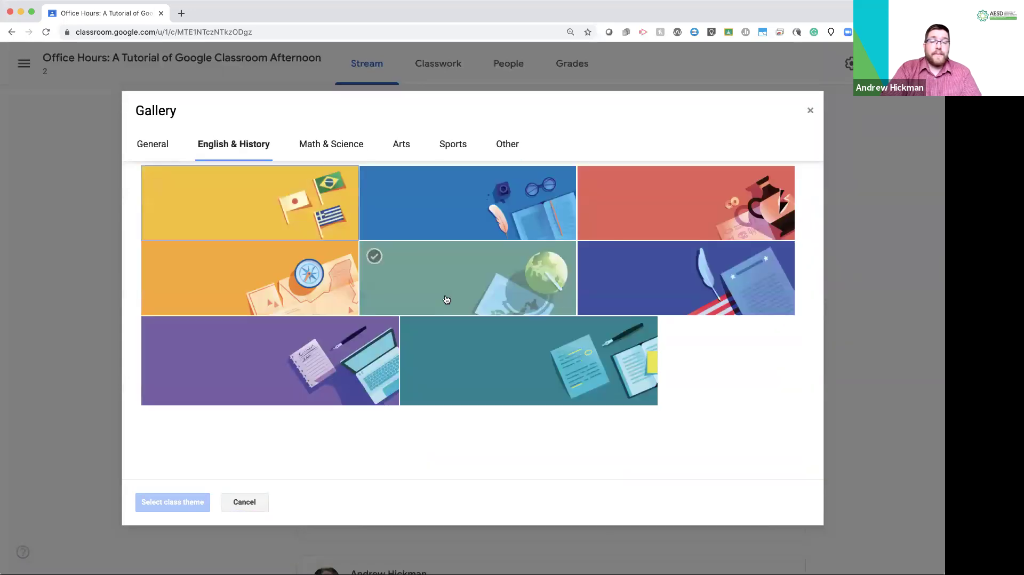
{"action": "left_click", "coordinate": [646, 299]}
{"action": "left_click", "coordinate": [176, 502]}
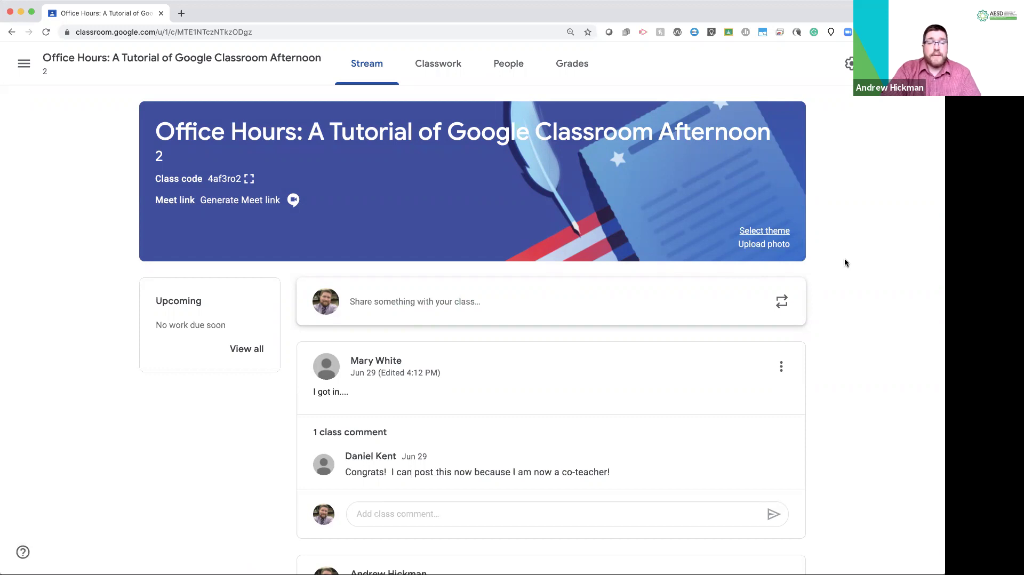
{"action": "left_click", "coordinate": [249, 178]}
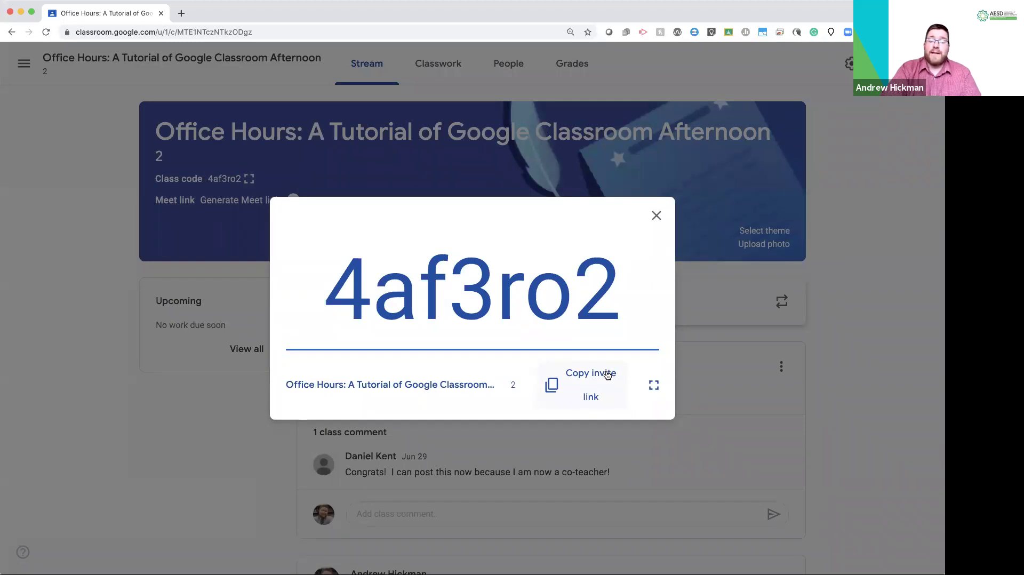
{"action": "left_click", "coordinate": [656, 215]}
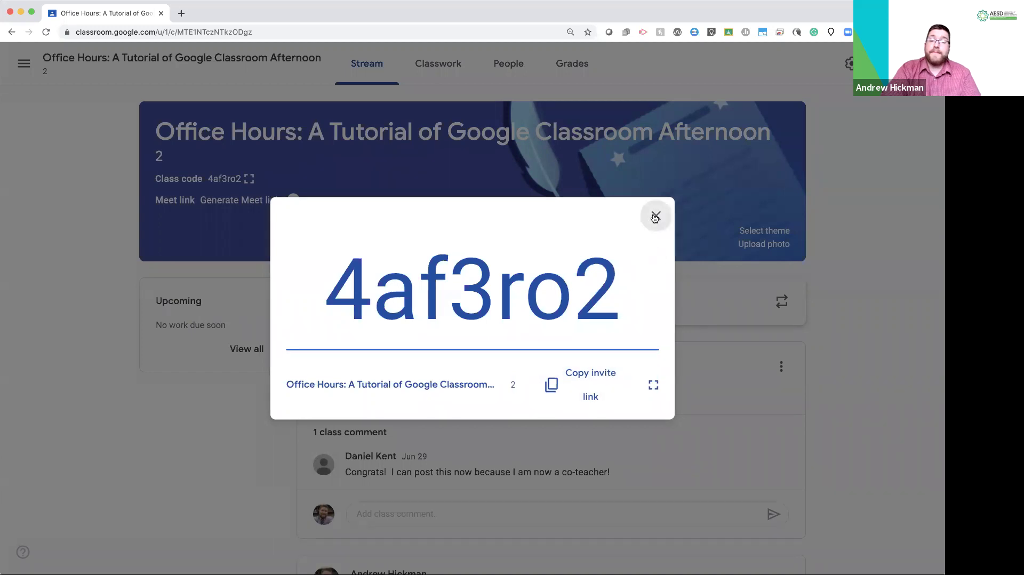